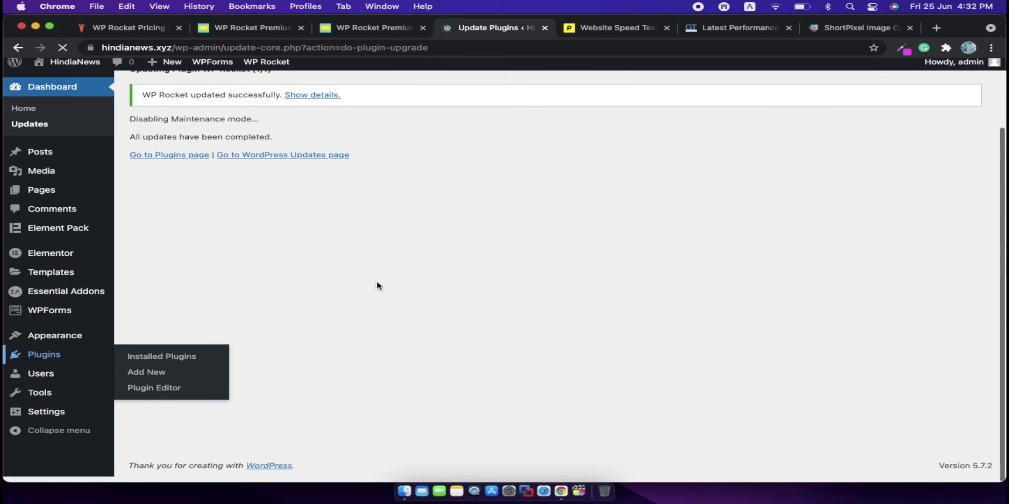
Open the list of installed plugins and check the version number of WP Rocket.
click(161, 362)
scroll(250, 381, down, 5)
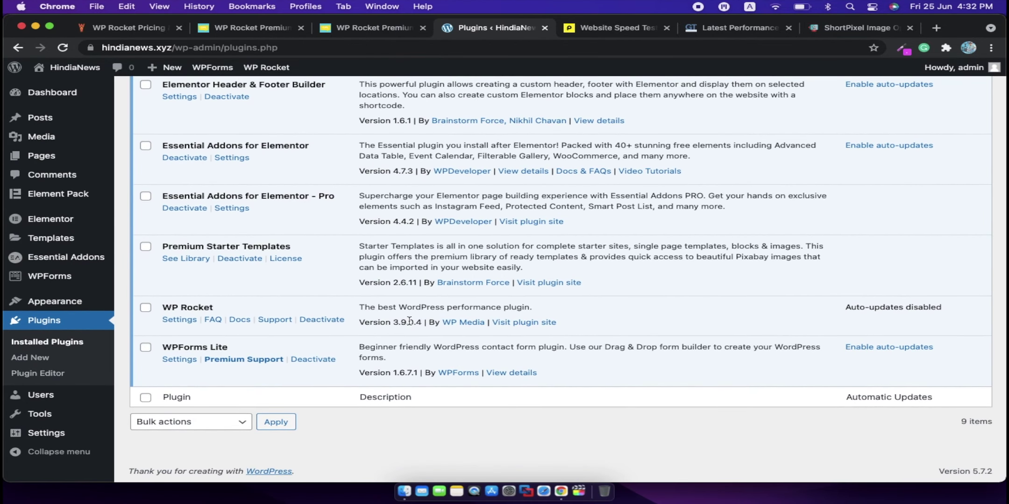
drag(393, 323, 423, 324)
scroll(179, 324, up, 5)
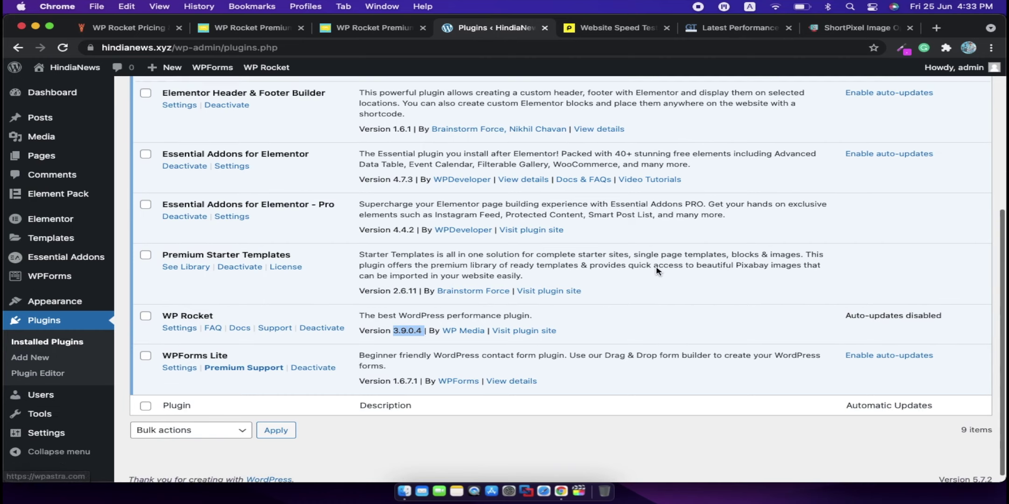
scroll(61, 322, down, 5)
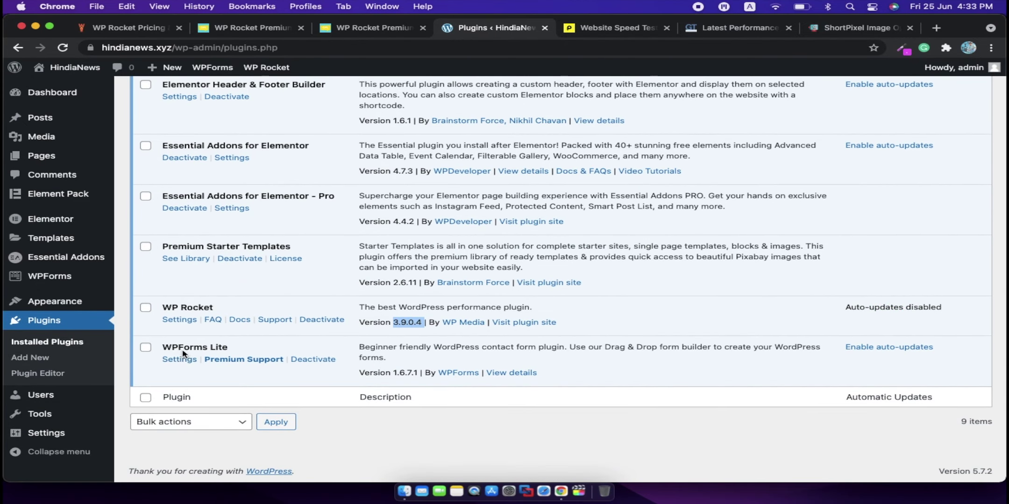
Open the WP Rocket settings and review the dashboard's account, RocketCDN, status and quick action sections.
click(181, 321)
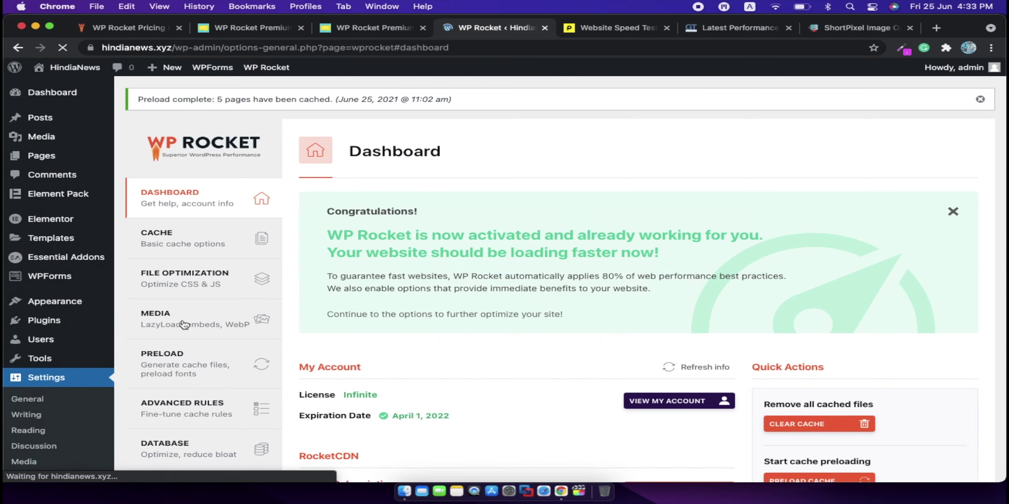
scroll(383, 309, down, 3)
scroll(383, 309, down, 3)
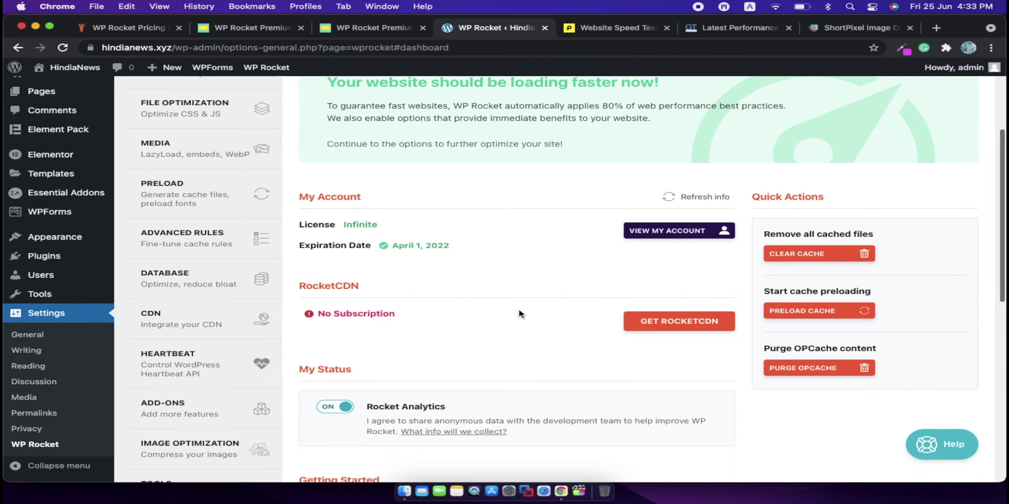
scroll(481, 325, down, 3)
scroll(482, 324, down, 2)
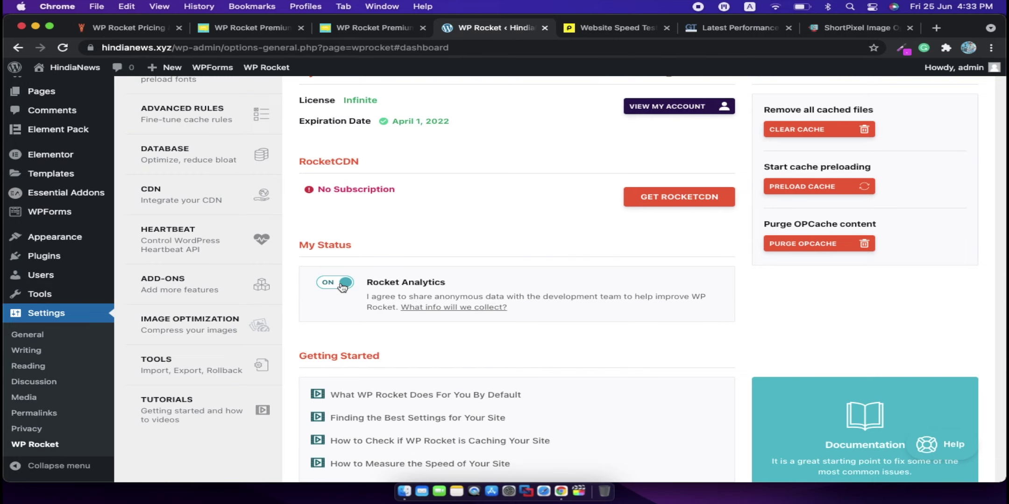
scroll(342, 287, up, 1)
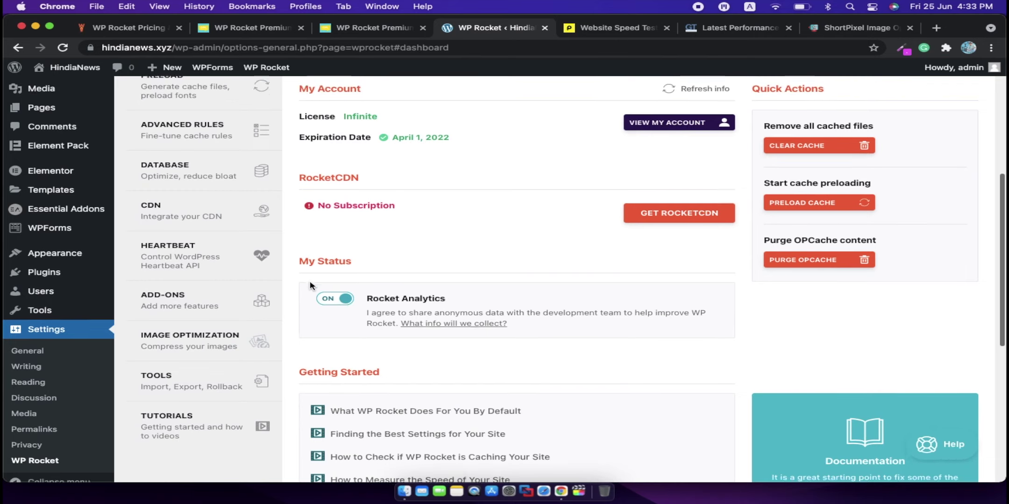
scroll(596, 361, down, 12)
scroll(293, 285, up, 12)
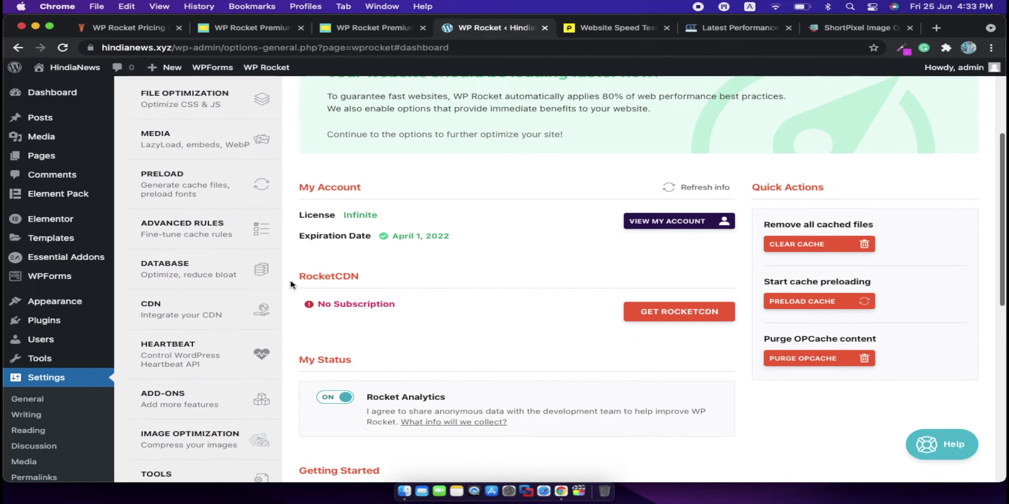
Open WP Rocket's cache options and review the mobile cache, user cache and cache lifespan settings.
click(196, 154)
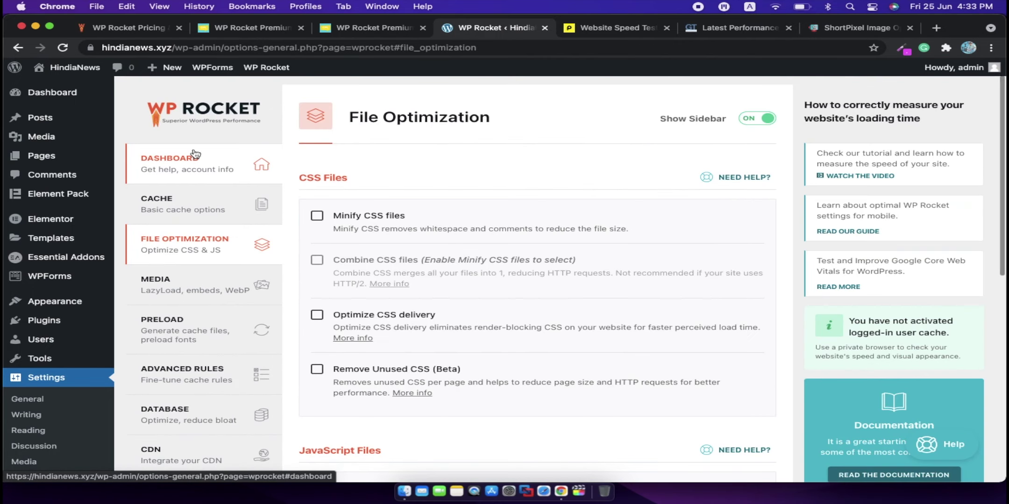
click(173, 200)
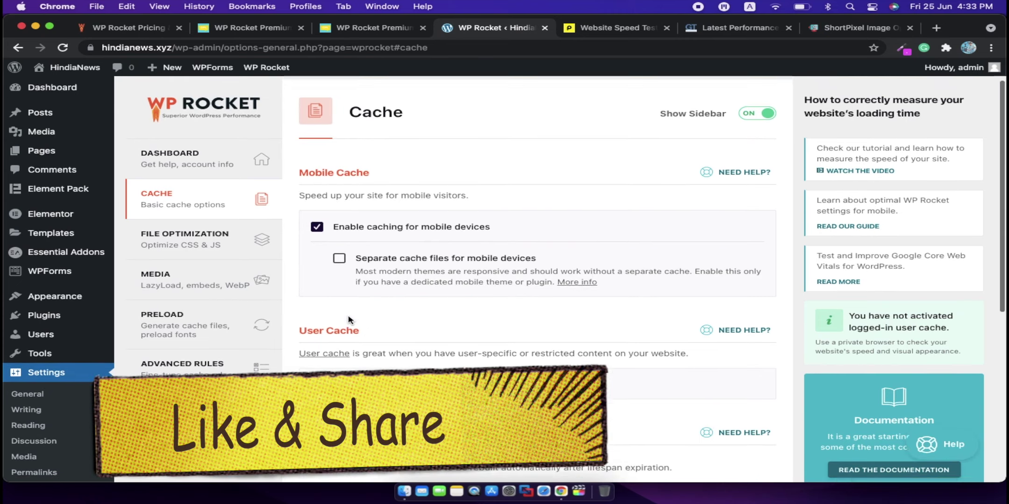
scroll(349, 310, down, 5)
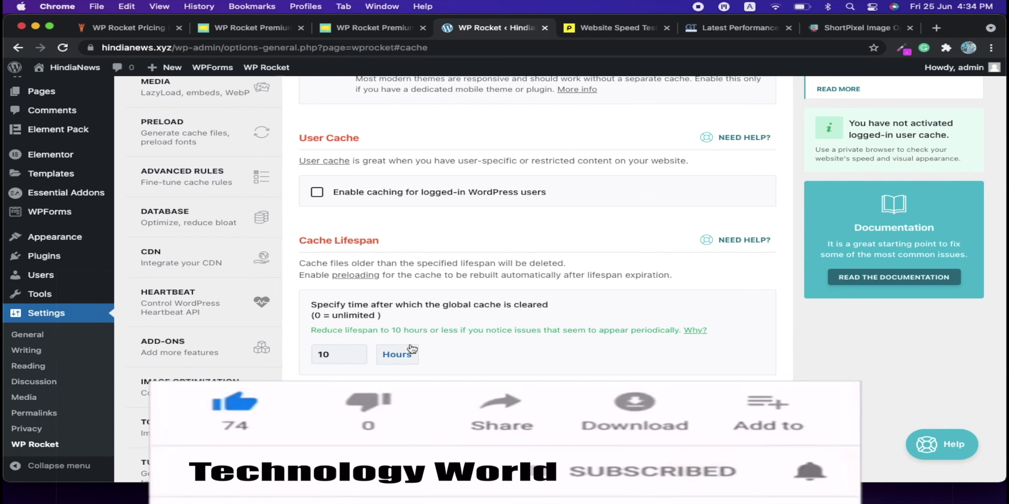
scroll(411, 350, up, 5)
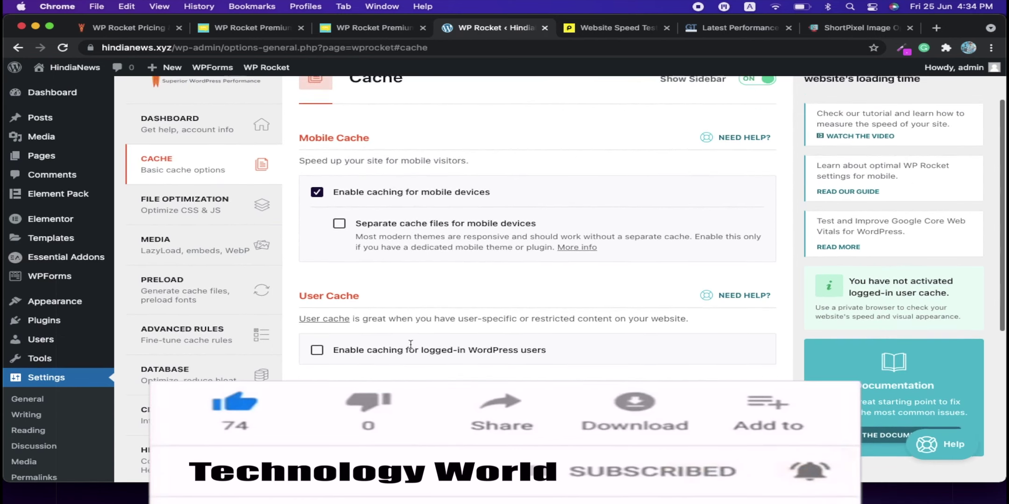
Open WP Rocket's file optimization options and review the CSS and JavaScript file settings.
click(186, 210)
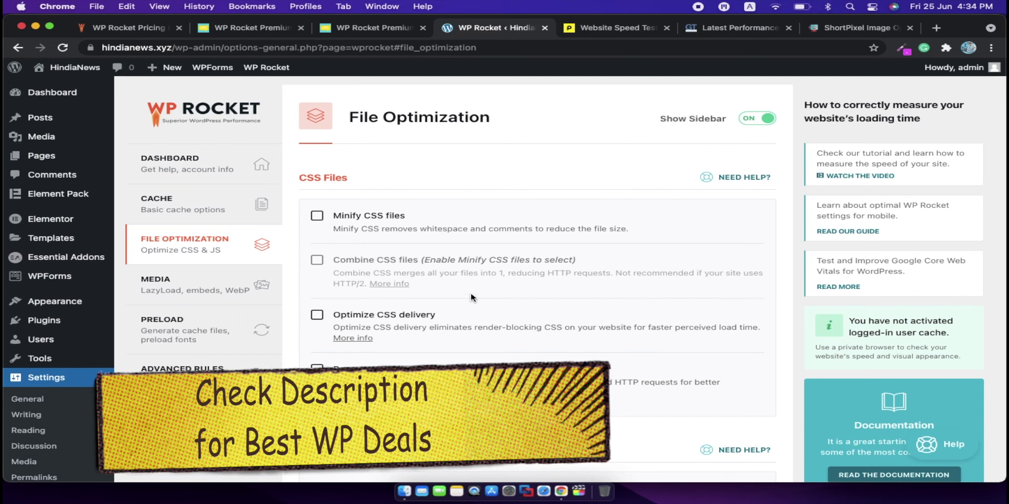
scroll(434, 333, down, 5)
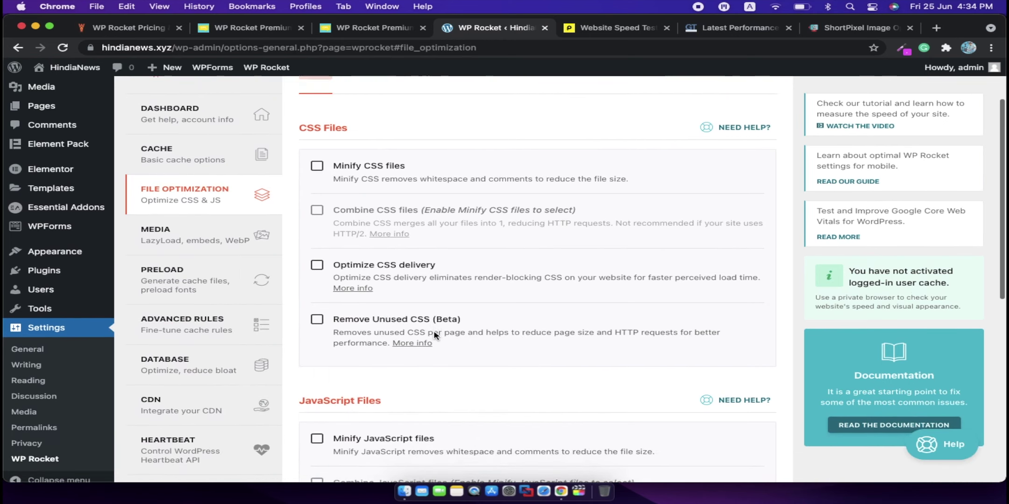
scroll(435, 334, up, 5)
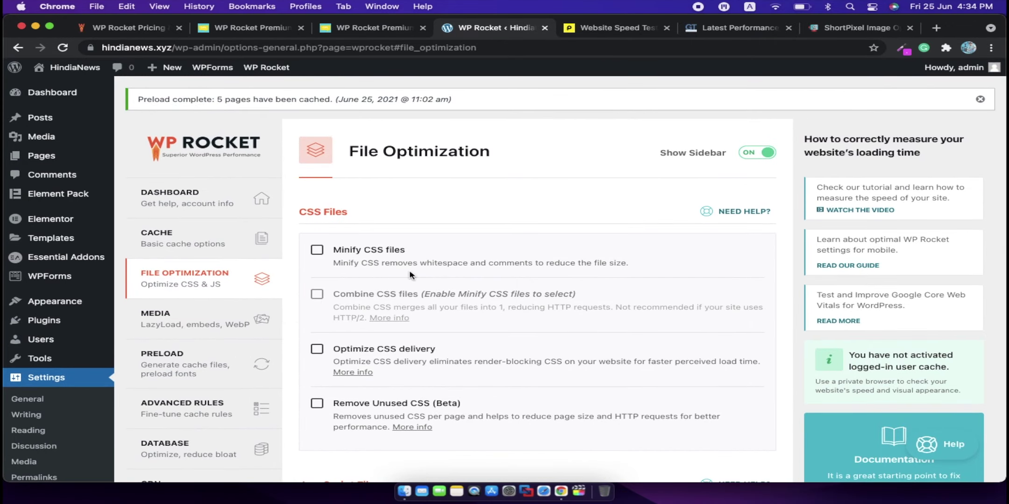
scroll(296, 305, down, 3)
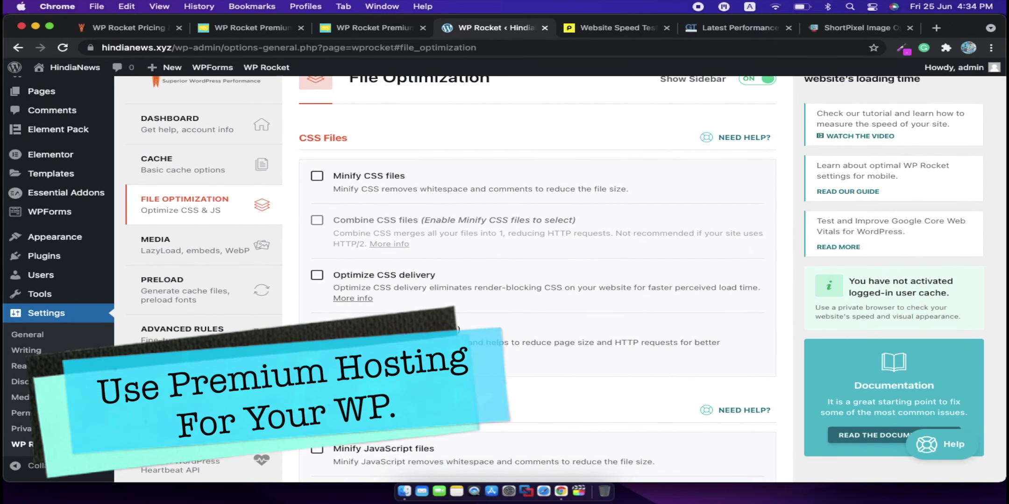
scroll(378, 359, down, 4)
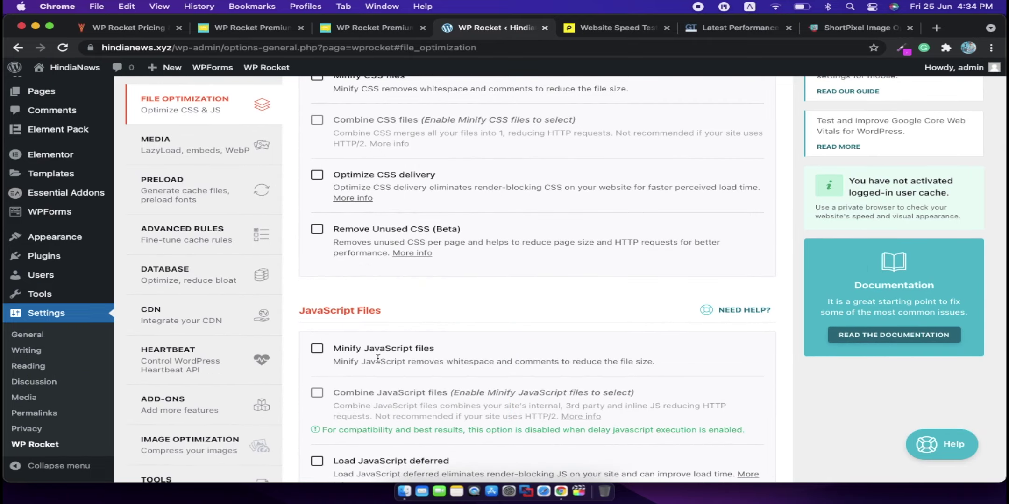
scroll(378, 358, down, 10)
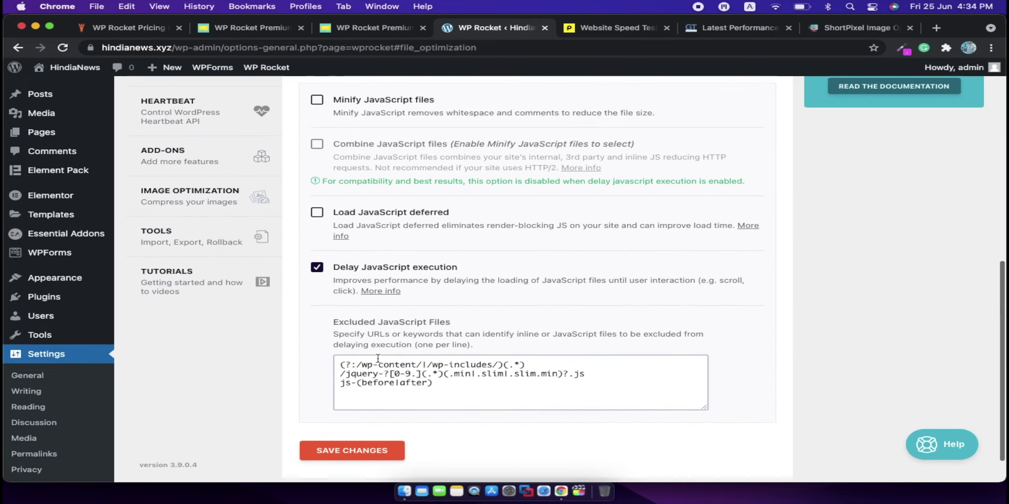
scroll(378, 358, up, 15)
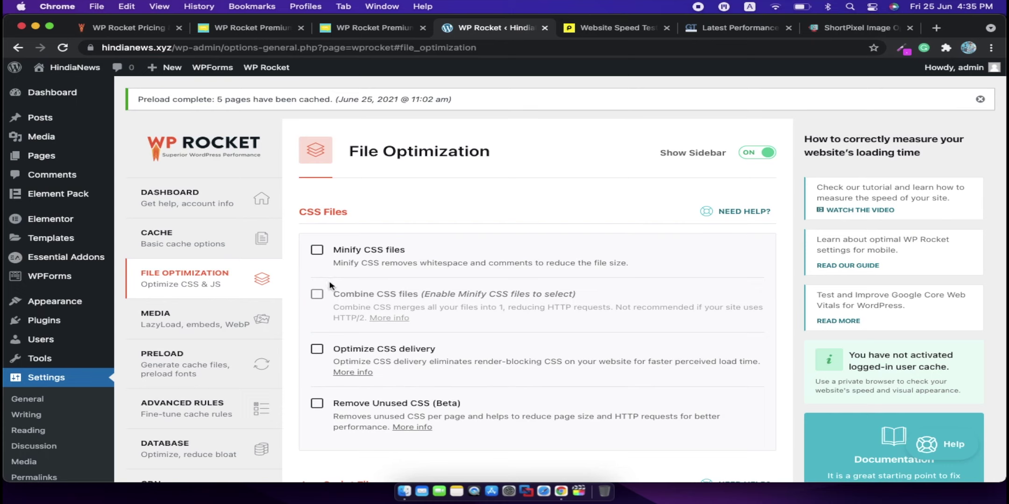
In WP Rocket's media options, enable LazyLoad for images and for iframes and videos, replacing YouTube iframes with a preview image.
click(185, 325)
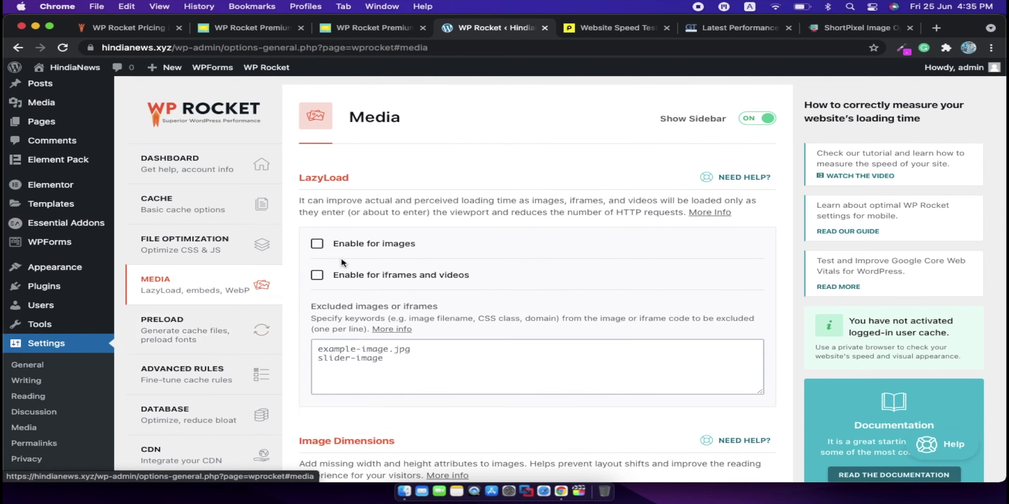
click(317, 244)
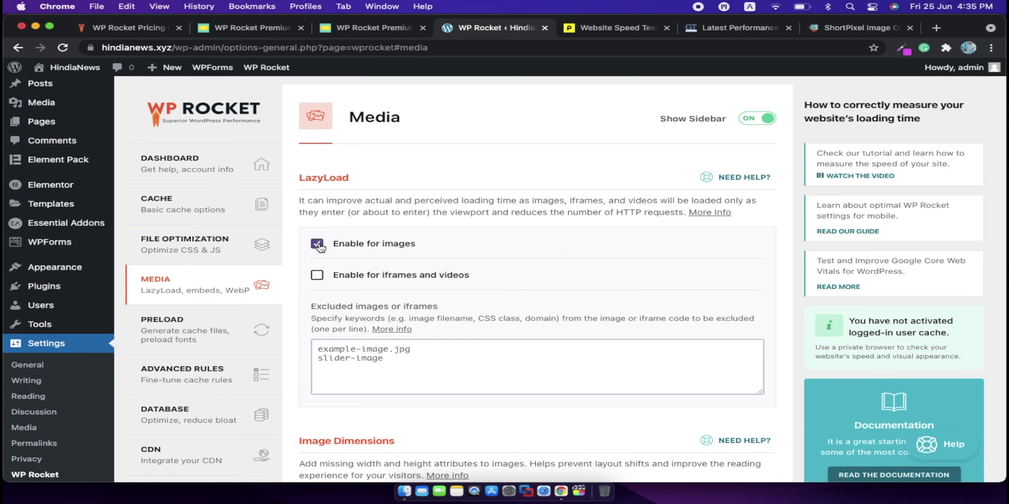
click(318, 276)
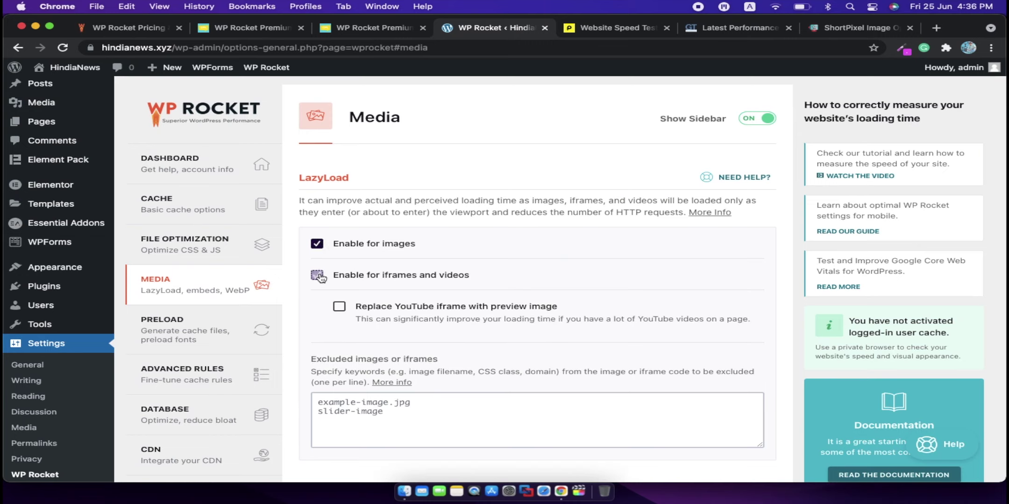
click(340, 307)
scroll(602, 347, down, 2)
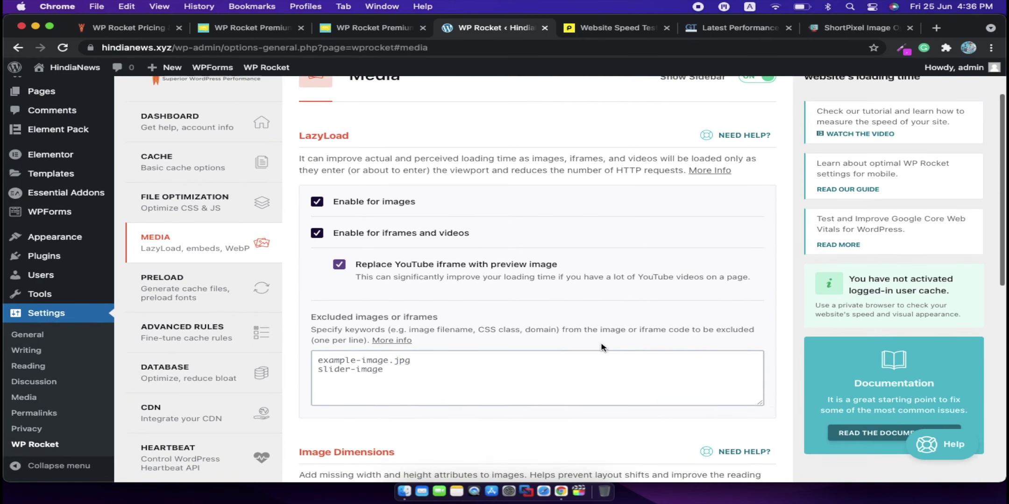
Enable adding missing image dimensions and disabling WordPress embeds, and save the media settings.
scroll(491, 273, down, 10)
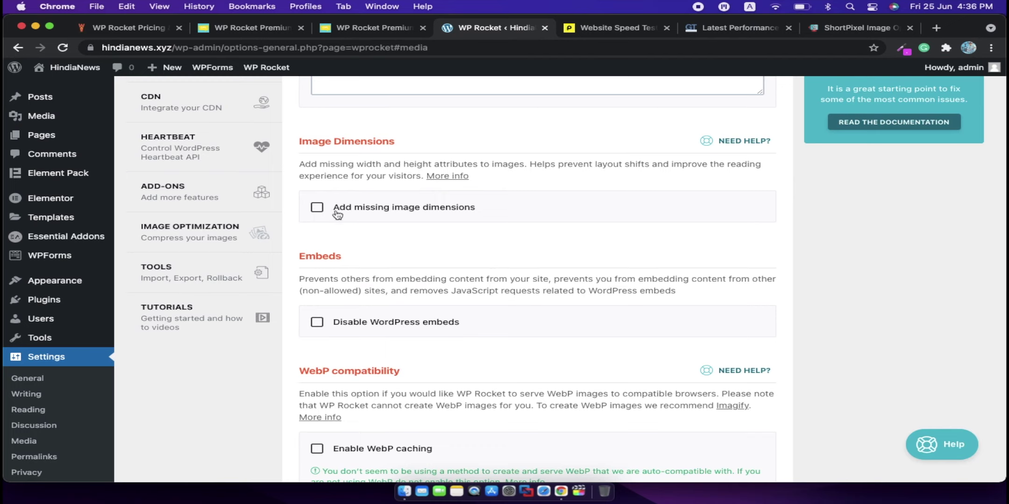
click(322, 210)
click(318, 324)
scroll(421, 345, down, 3)
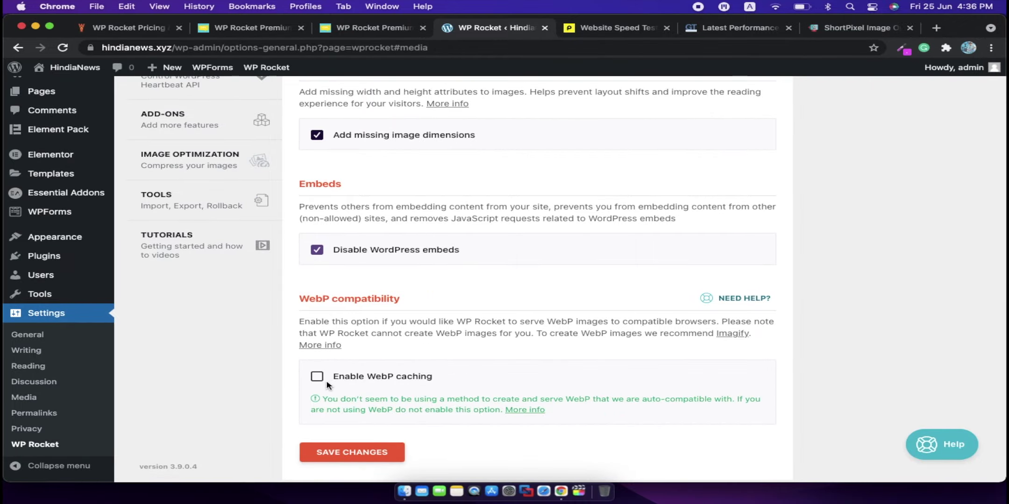
click(368, 458)
click(348, 453)
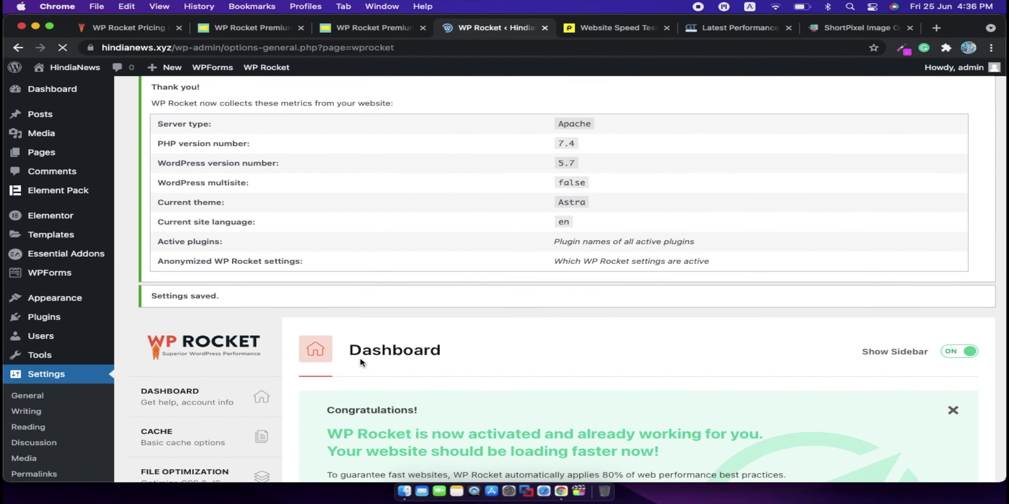
Open WP Rocket's preload options and activate sitemap-based cache preloading.
scroll(361, 362, down, 10)
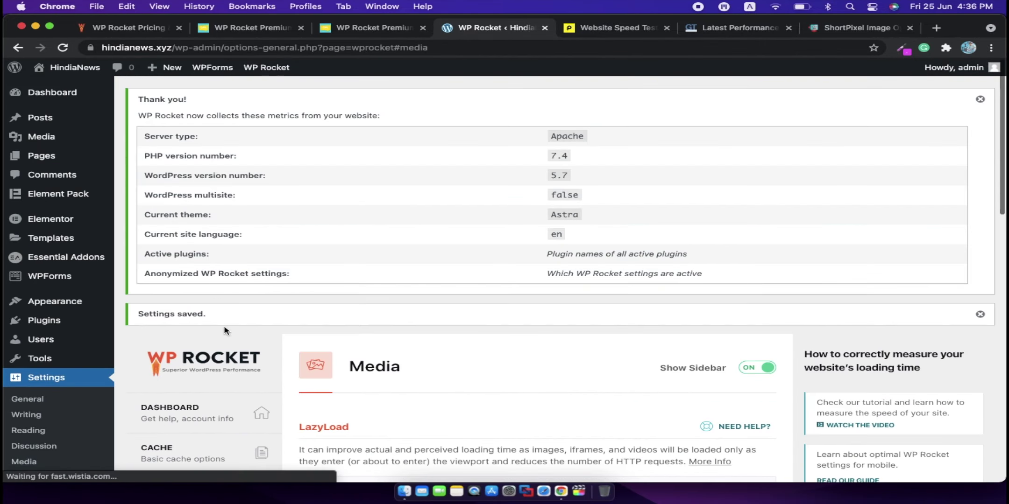
scroll(226, 332, down, 5)
scroll(226, 332, up, 2)
click(224, 163)
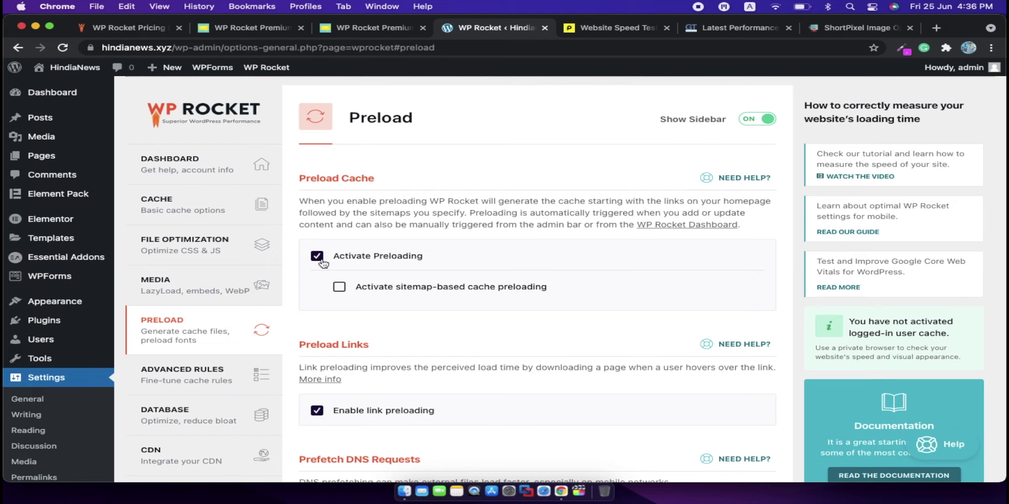
click(340, 288)
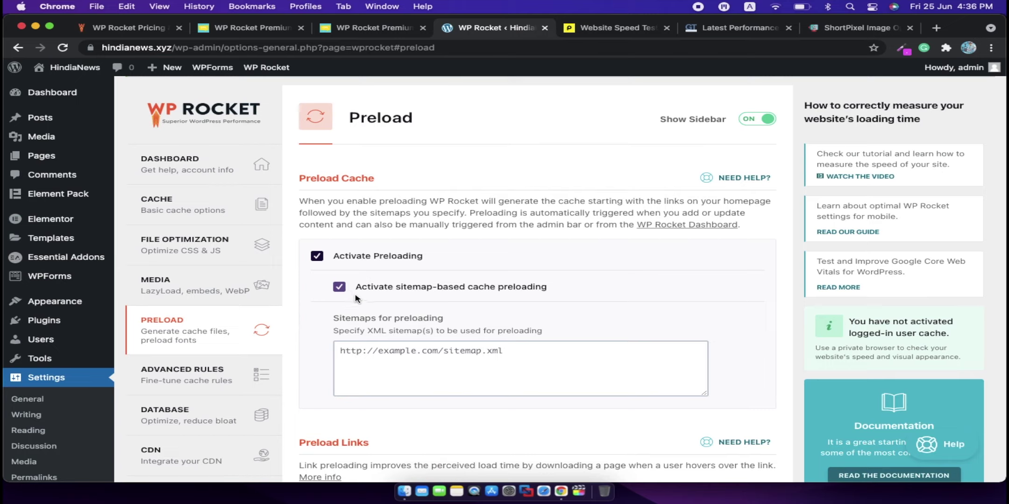